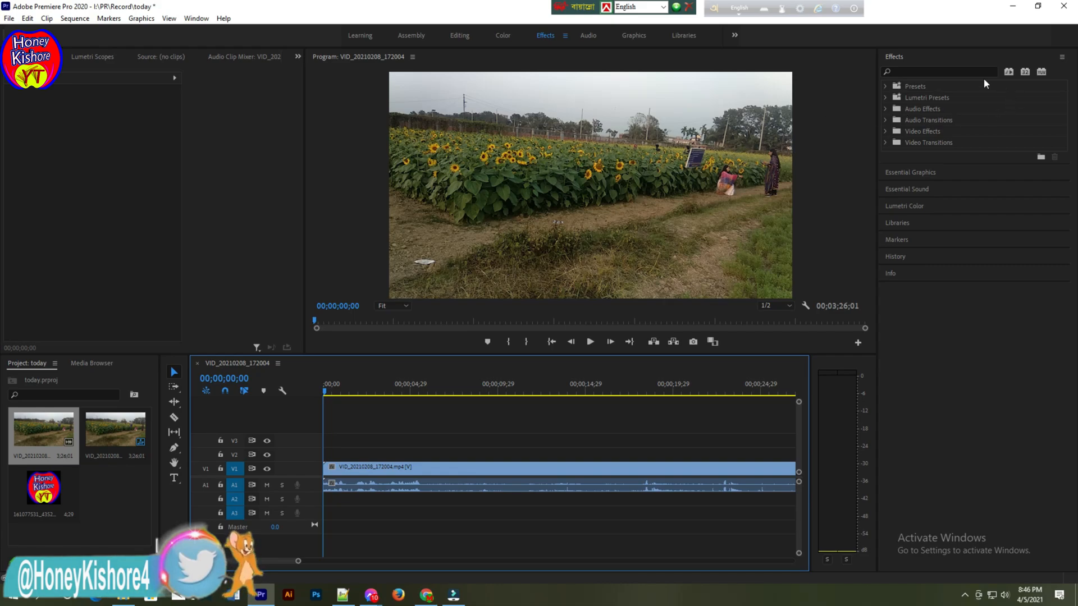
Search the effects for "timecode" and apply the Timecode video effect to the VID_20210208_172004.mp4 clip on V1
{"action": "left_click", "coordinate": [921, 70]}
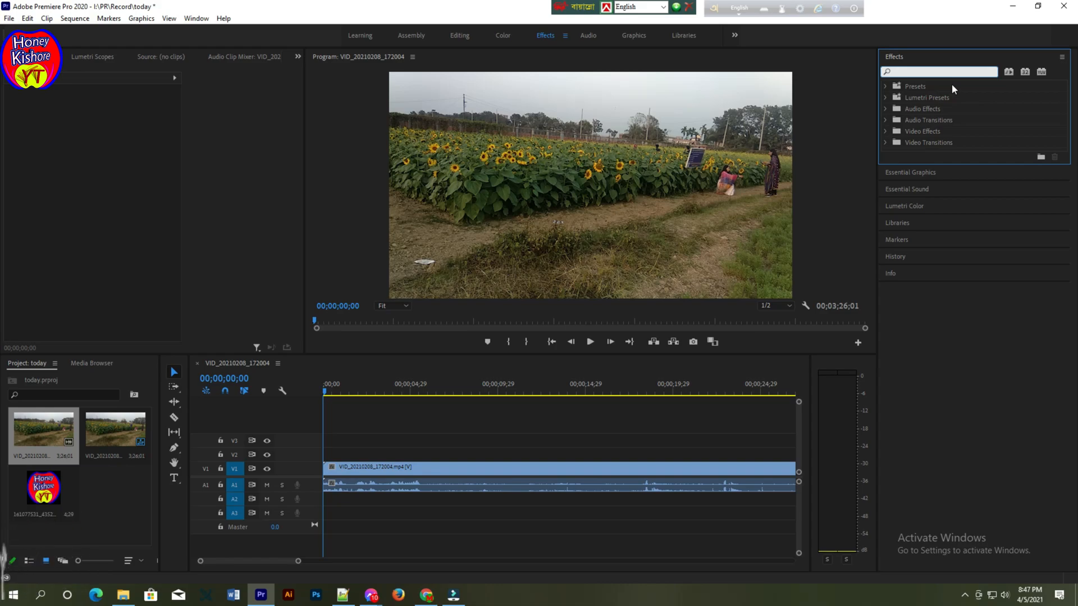
{"action": "type", "text": "time"}
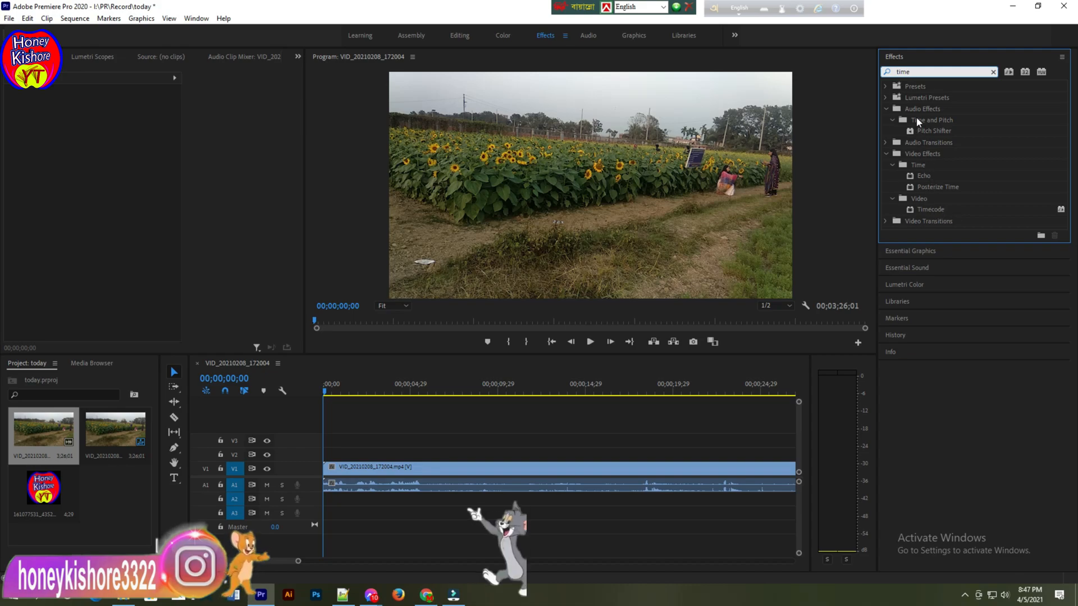
{"action": "type", "text": "c"}
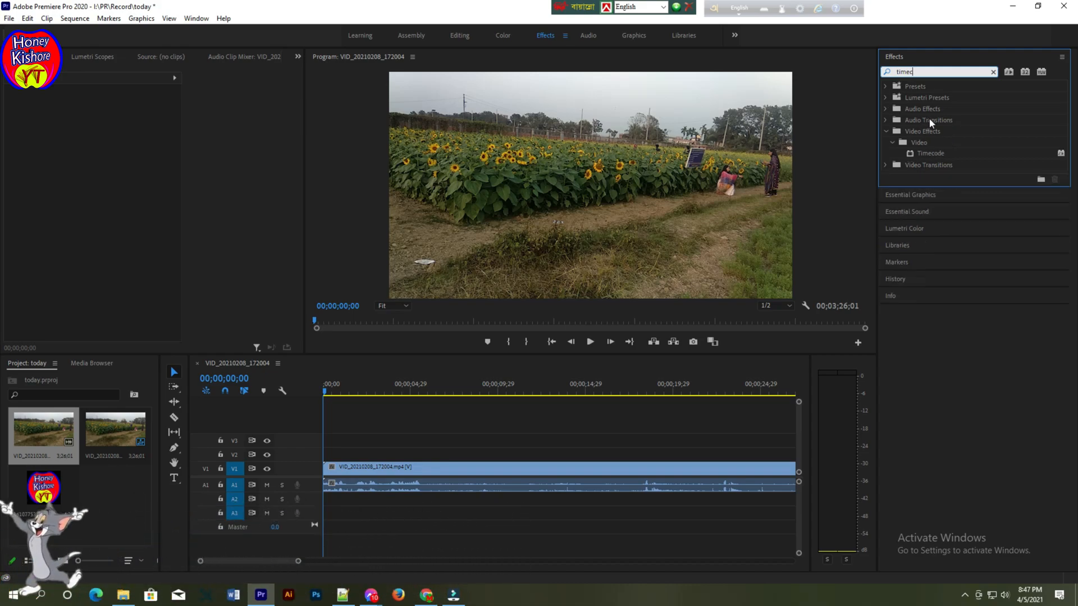
{"action": "type", "text": "ode"}
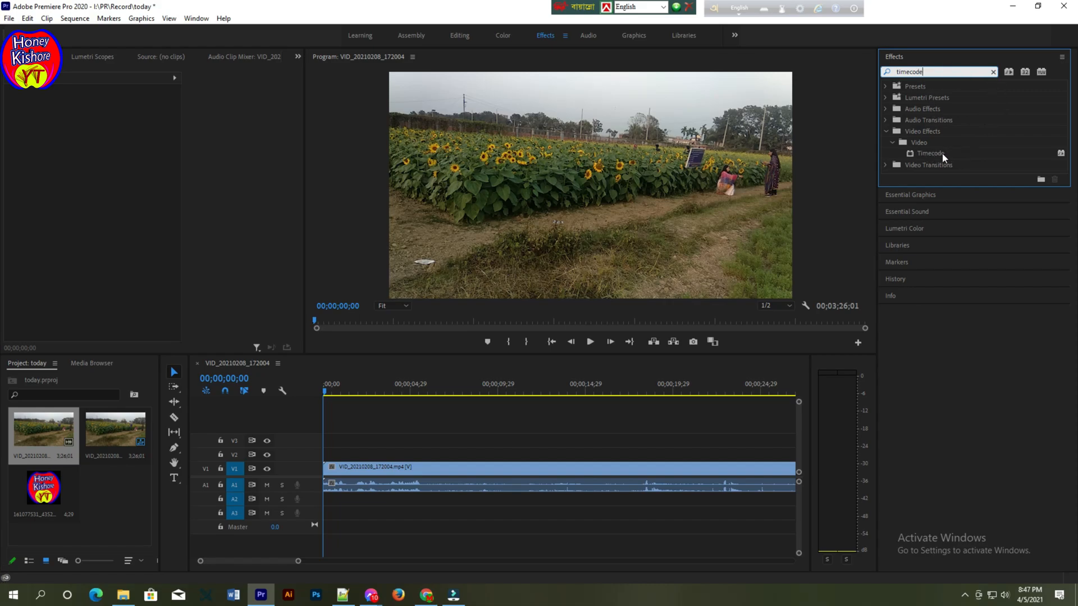
{"action": "left_click_drag", "start_coordinate": [934, 150], "coordinate": [513, 474]}
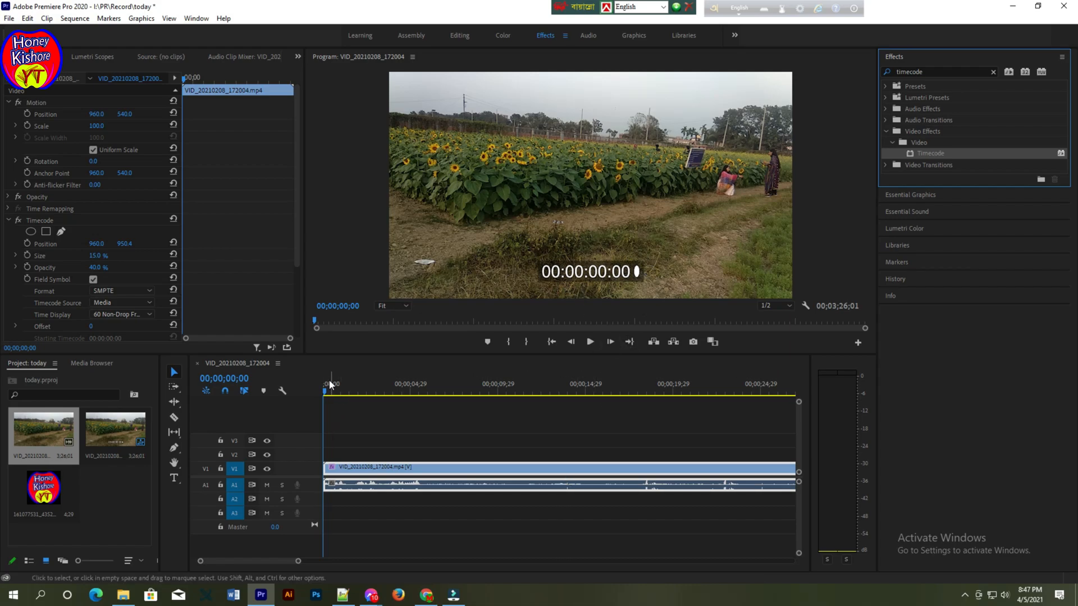
Play the start of the sequence and scrub through the whole clip to check the running timecode overlay
{"action": "left_click", "coordinate": [590, 343]}
{"action": "left_click", "coordinate": [590, 342]}
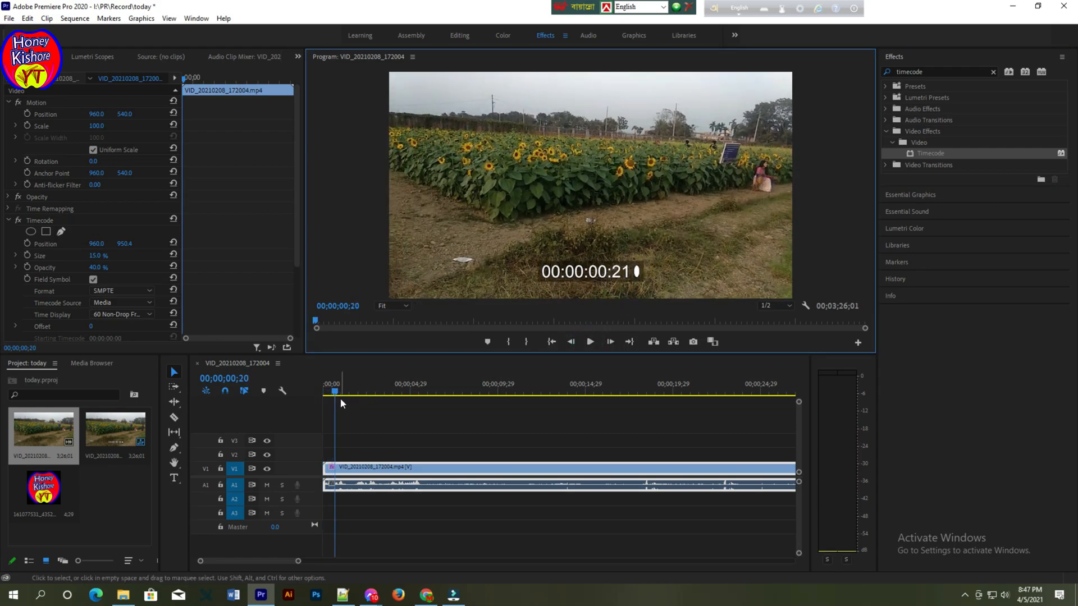
{"action": "left_click_drag", "start_coordinate": [337, 393], "coordinate": [778, 394]}
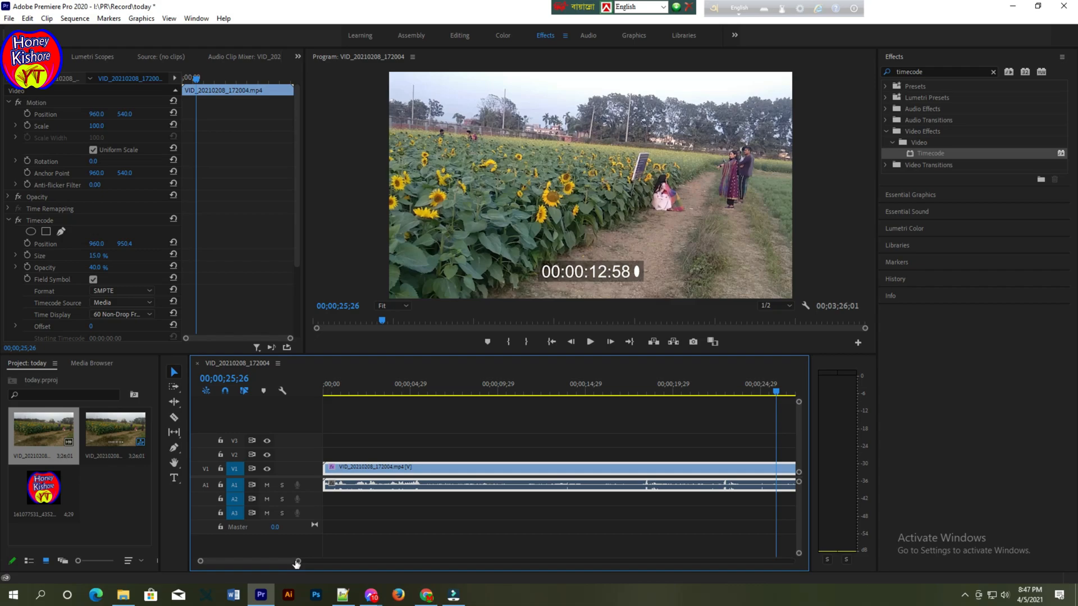
{"action": "left_click_drag", "start_coordinate": [297, 562], "coordinate": [532, 595]}
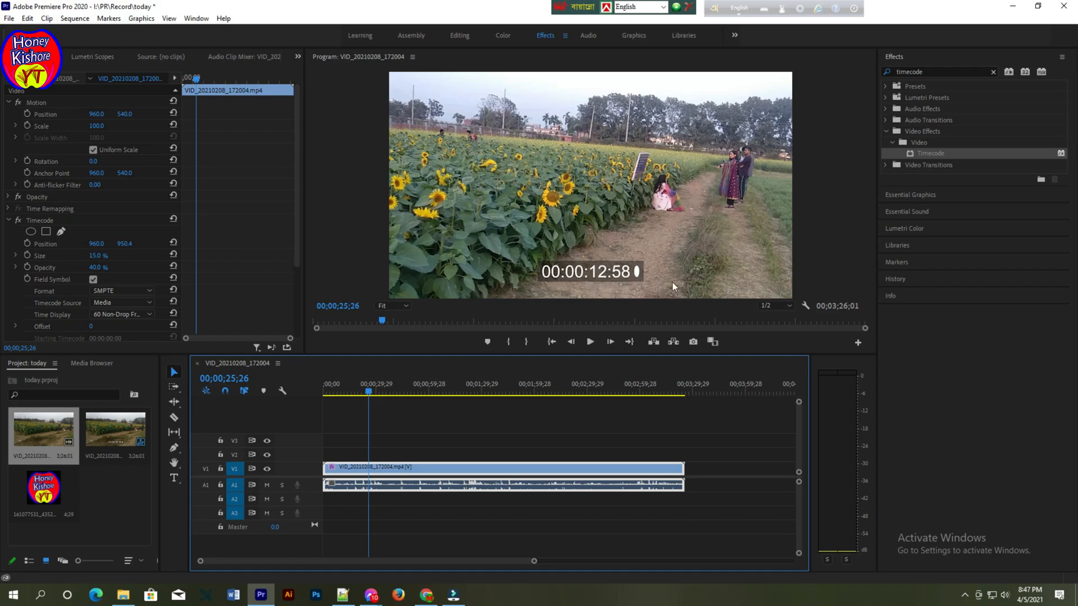
{"action": "left_click_drag", "start_coordinate": [371, 396], "coordinate": [686, 432]}
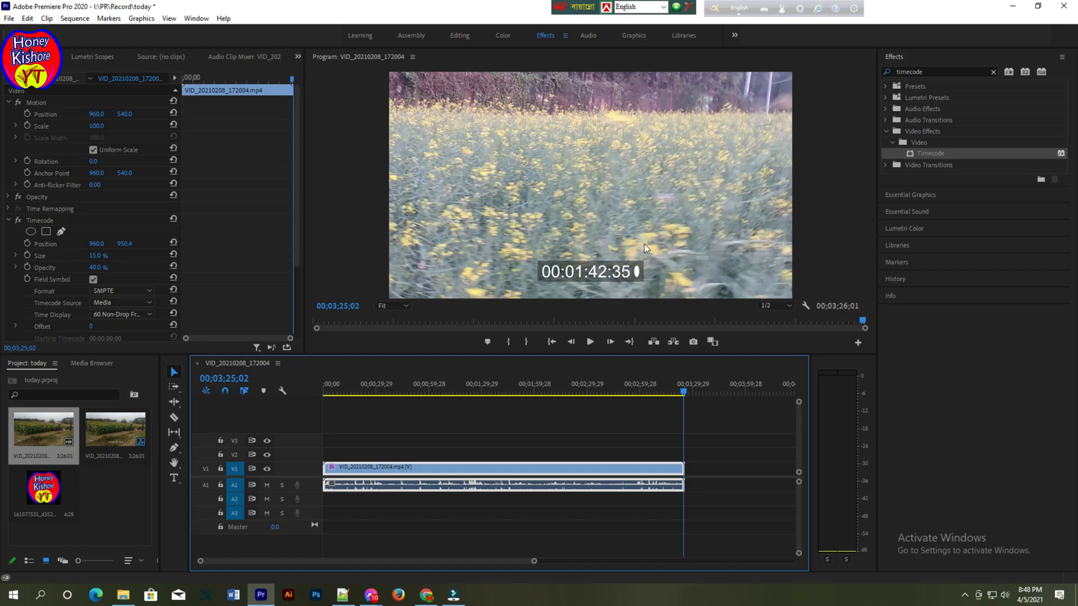
{"action": "left_click_drag", "start_coordinate": [687, 393], "coordinate": [672, 394]}
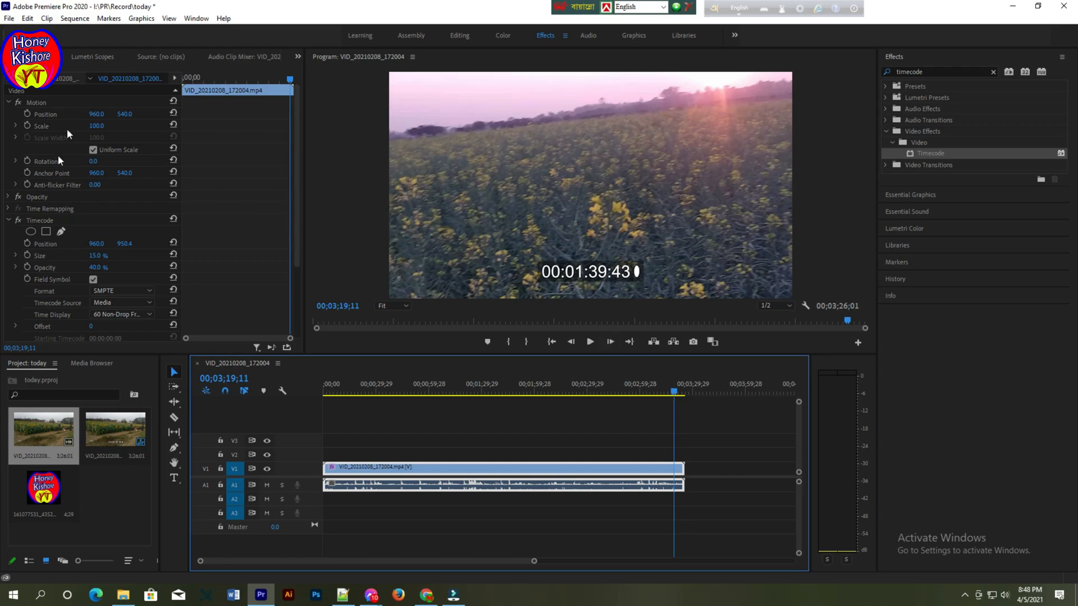
Shift the clip horizontally by setting its Motion position X value to 964
{"action": "scroll", "coordinate": [113, 141], "scroll_direction": "down", "scroll_amount": 3}
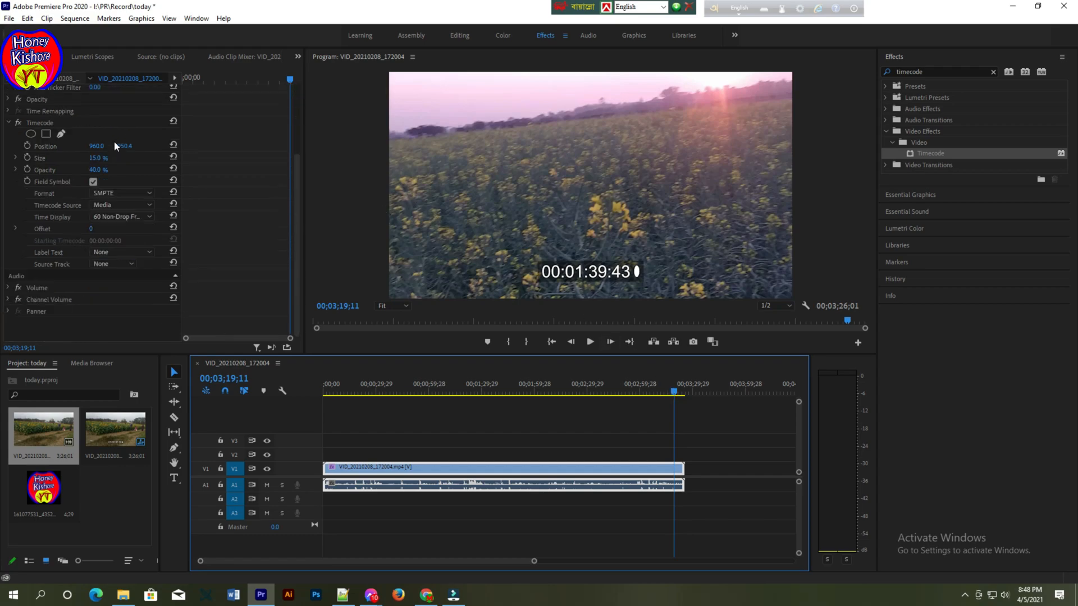
{"action": "scroll", "coordinate": [113, 221], "scroll_direction": "up", "scroll_amount": 3}
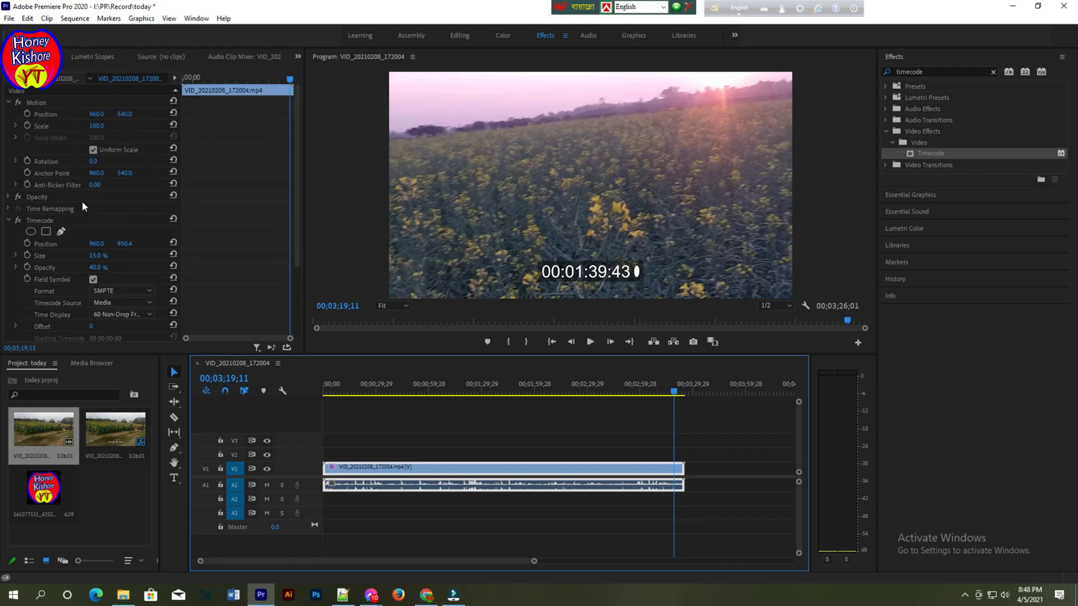
{"action": "left_click", "coordinate": [97, 115]}
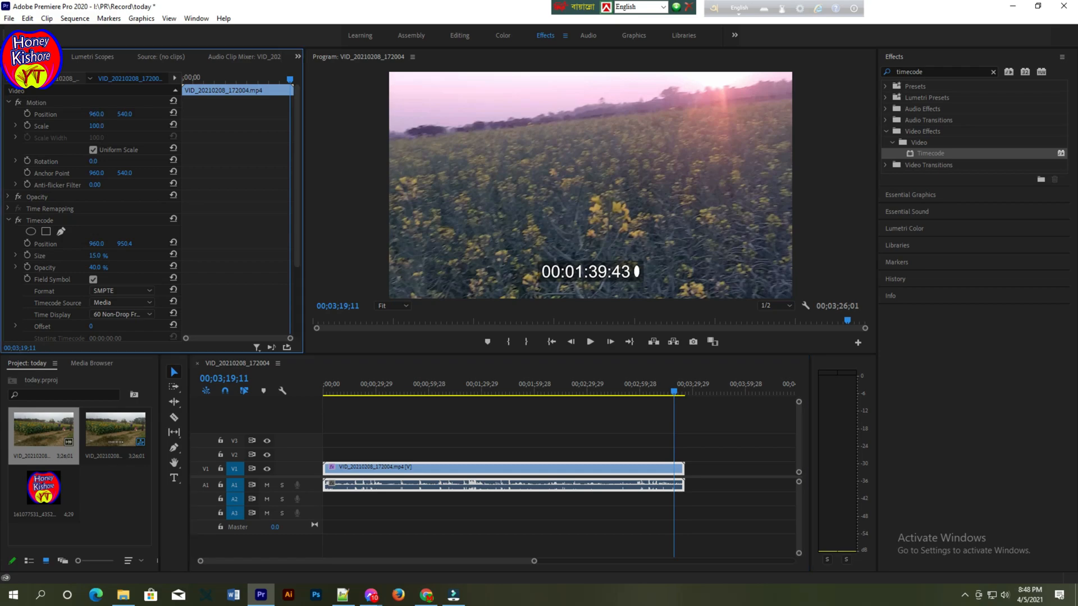
{"action": "mouse_move", "coordinate": [96, 114]}
{"action": "left_mouse_down"}
{"action": "mouse_move", "coordinate": [106, 114]}
{"action": "mouse_move", "coordinate": [74, 114]}
{"action": "mouse_move", "coordinate": [103, 110]}
{"action": "left_mouse_up"}
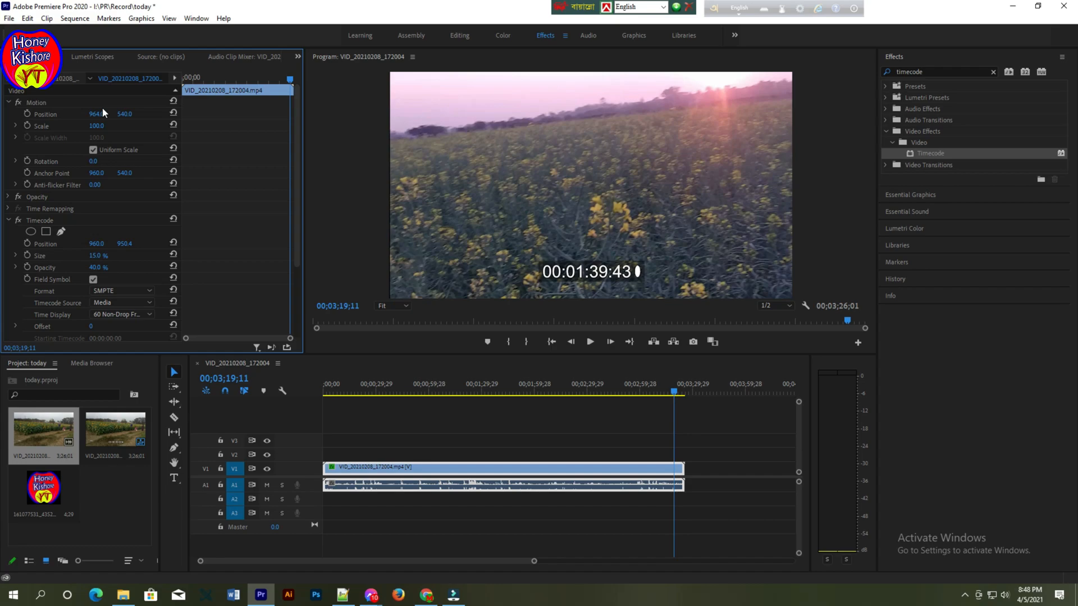
{"action": "left_click", "coordinate": [591, 288]}
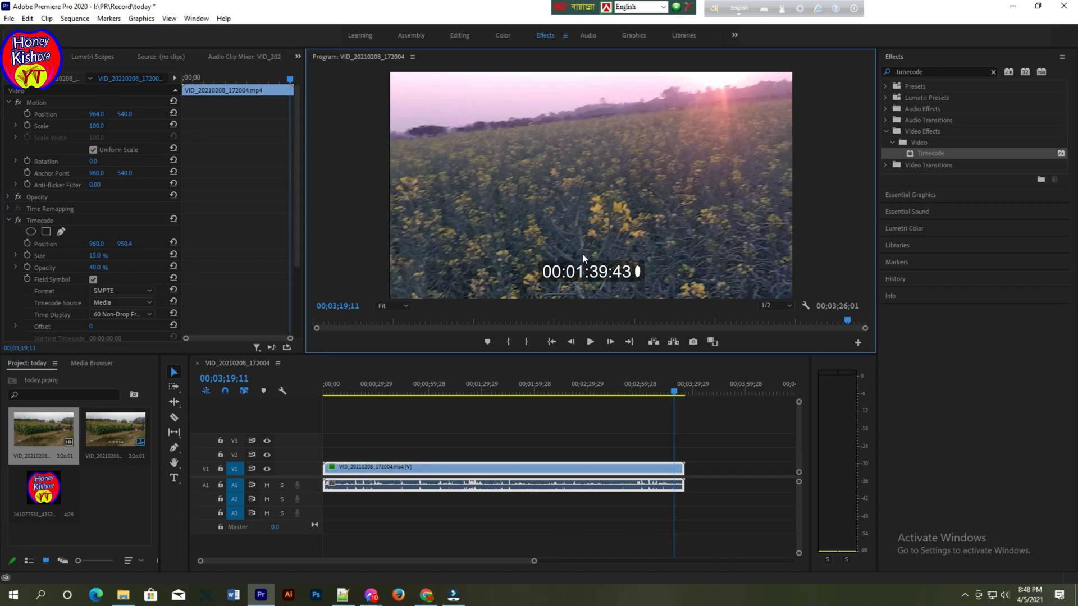
Set the clip's Motion scale to 55, and readjust it to 123
{"action": "left_click", "coordinate": [96, 126]}
{"action": "type", "text": "55"}
{"action": "key", "text": "Return"}
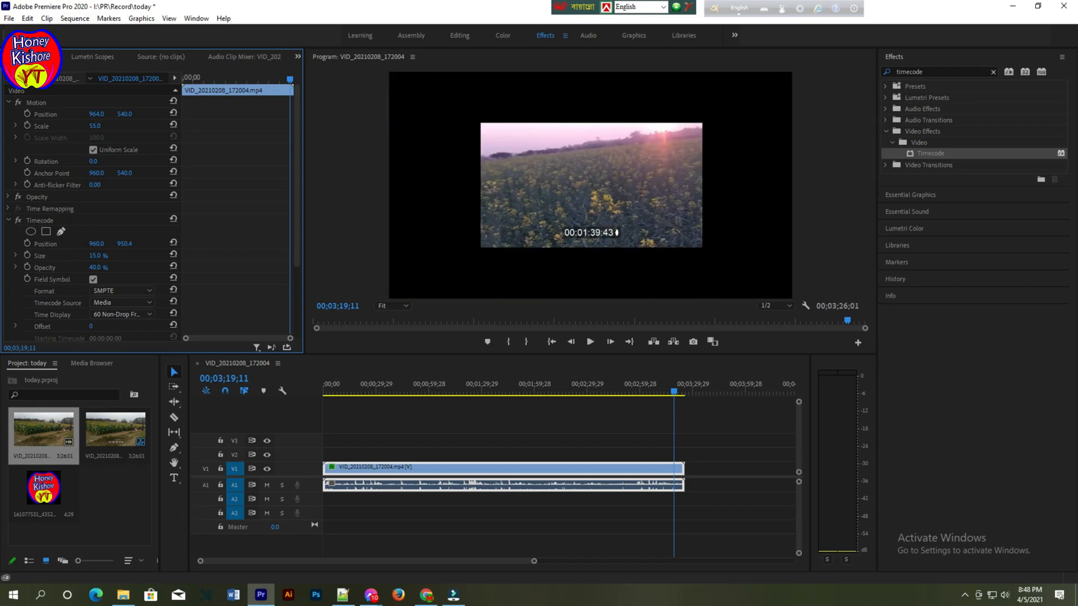
{"action": "left_click_drag", "start_coordinate": [95, 126], "coordinate": [134, 126]}
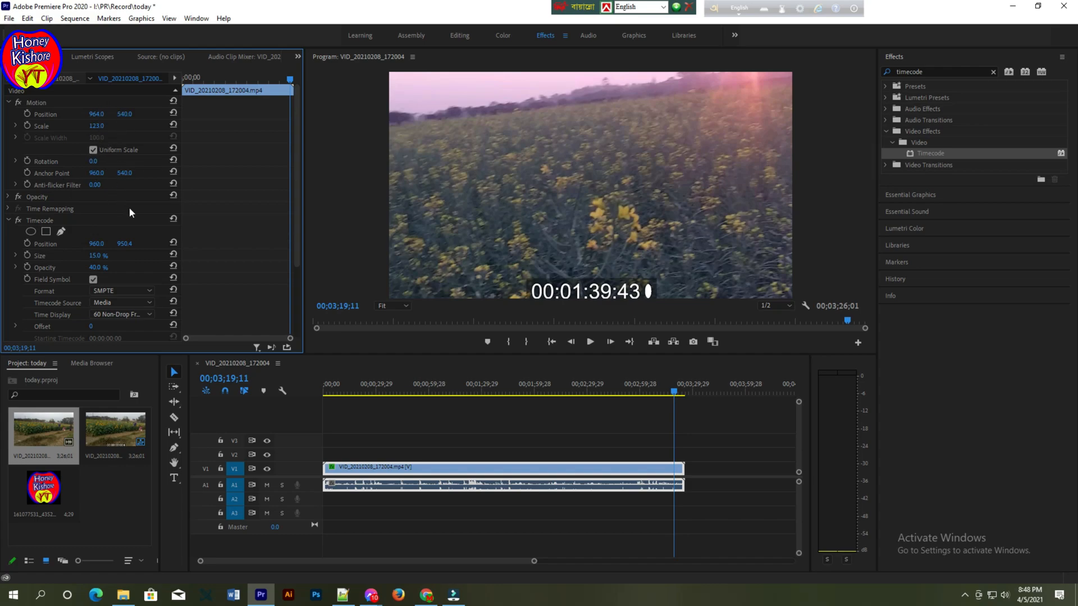
Try the Frames, Feet + frames (16mm) and Feet + frames (35mm) formats for the timecode and return to SMPTE
{"action": "scroll", "coordinate": [129, 207], "scroll_direction": "down", "scroll_amount": 3}
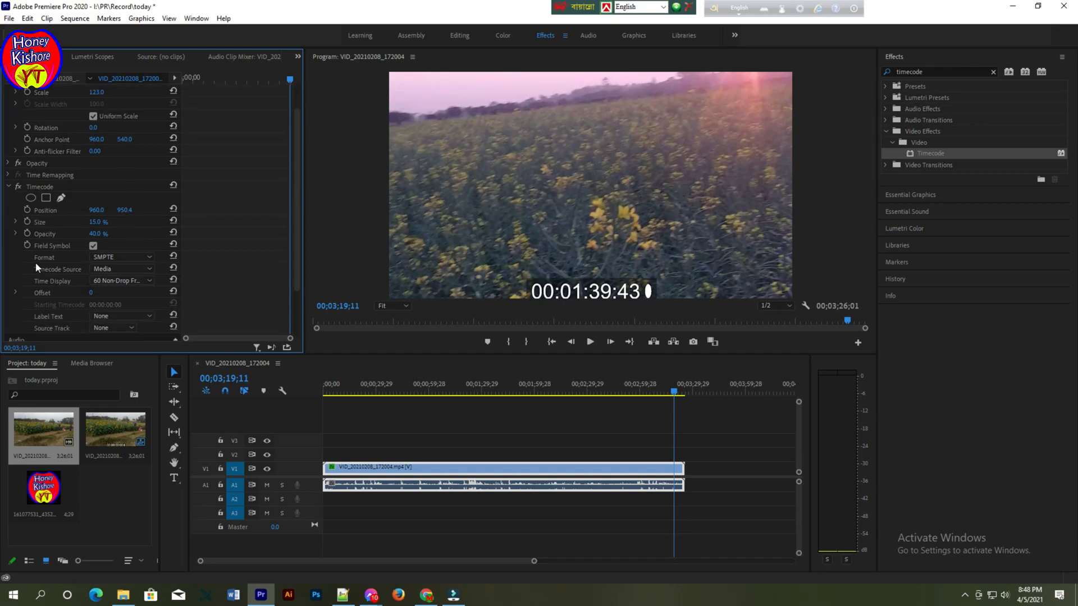
{"action": "left_click", "coordinate": [149, 258]}
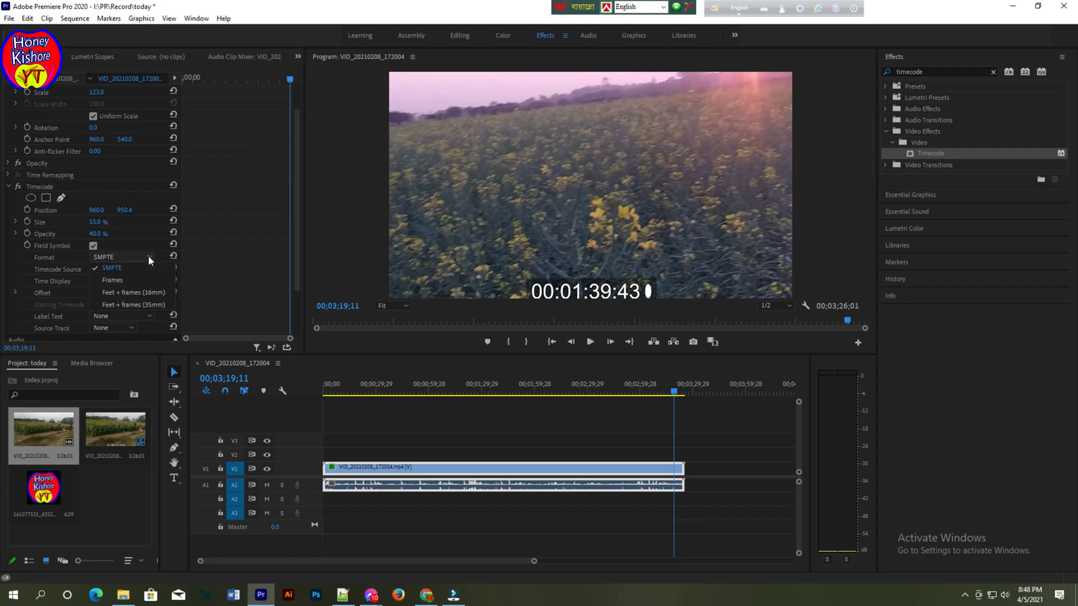
{"action": "left_click", "coordinate": [119, 280]}
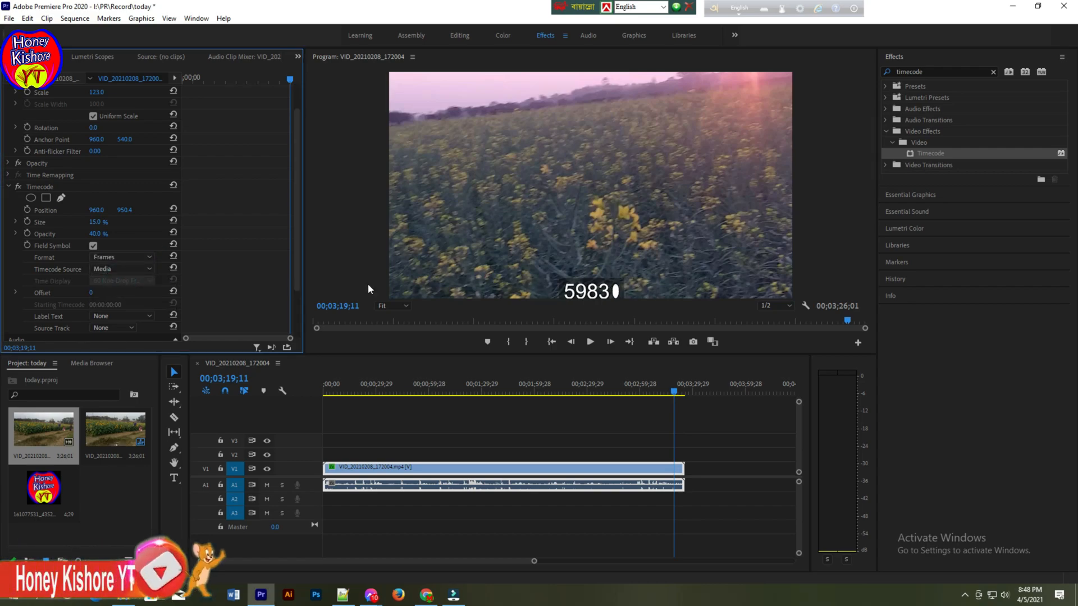
{"action": "left_click", "coordinate": [147, 259]}
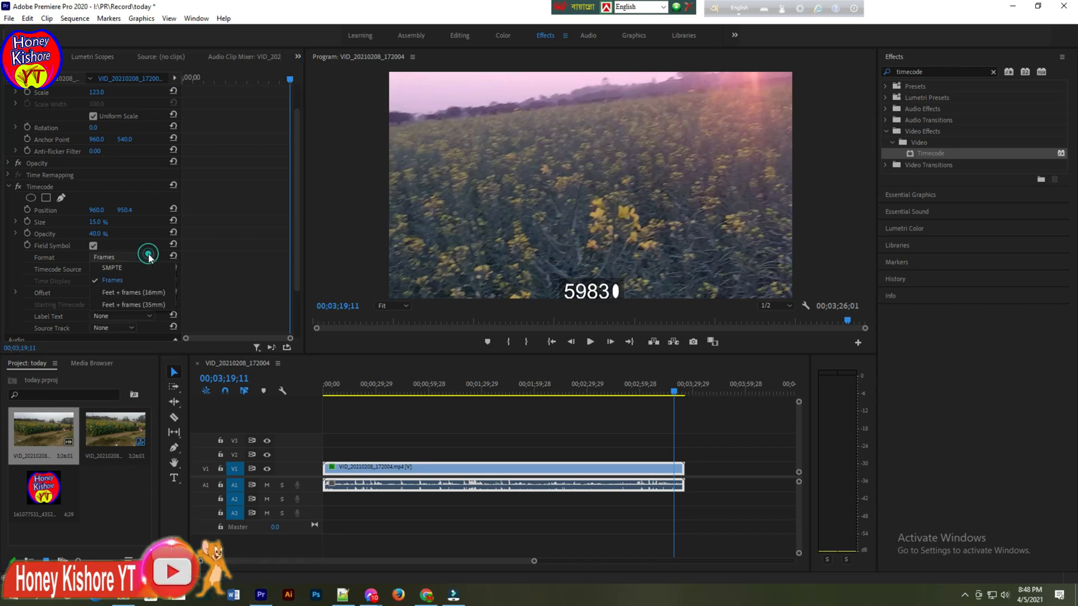
{"action": "left_click", "coordinate": [147, 294]}
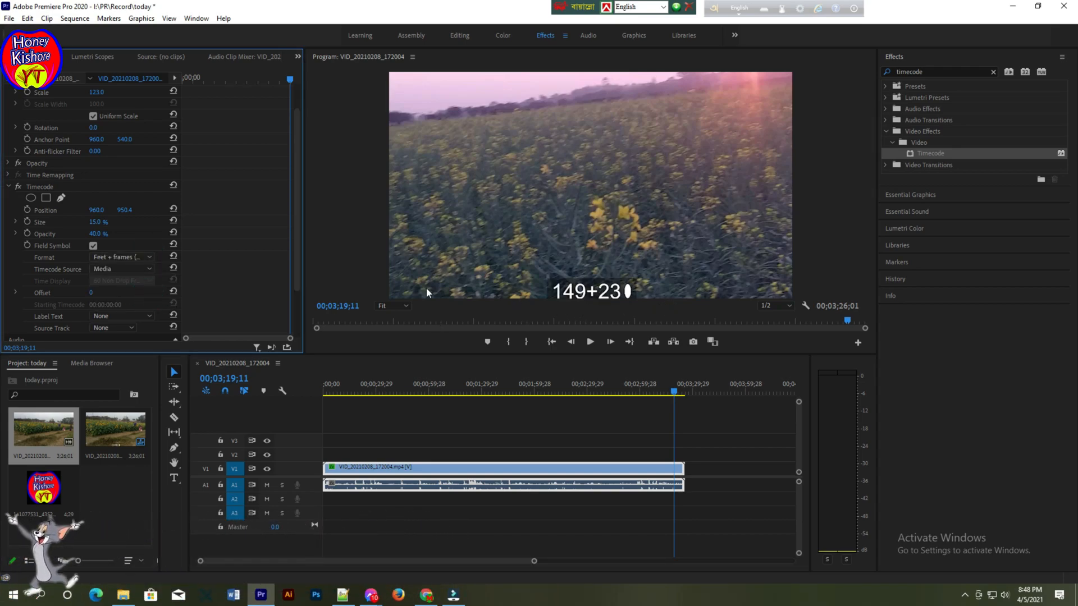
{"action": "left_click", "coordinate": [149, 257]}
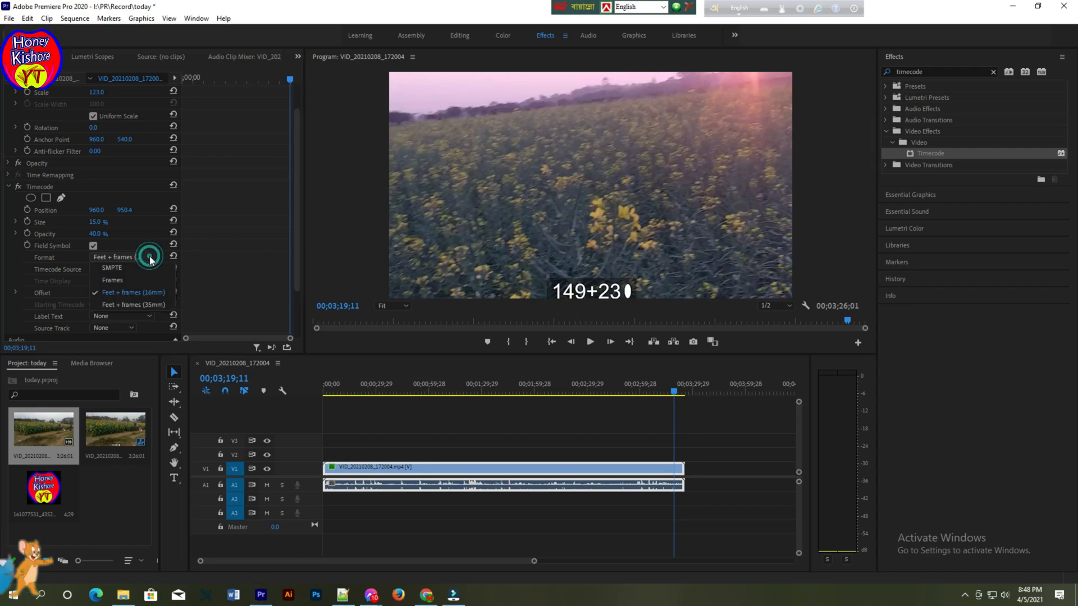
{"action": "left_click", "coordinate": [143, 306]}
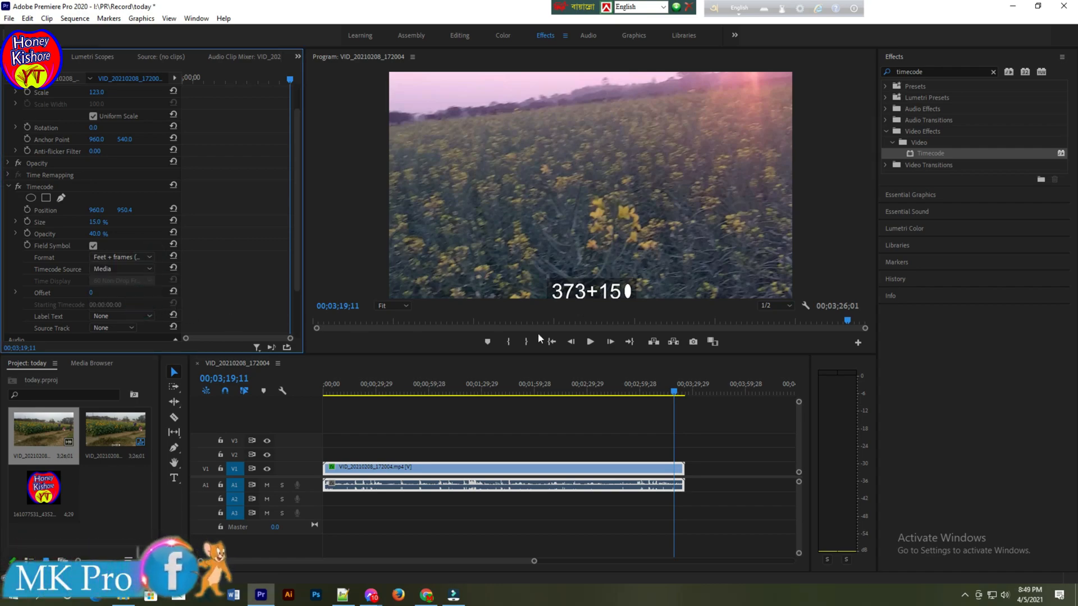
{"action": "left_click", "coordinate": [150, 257]}
{"action": "left_click", "coordinate": [123, 267]}
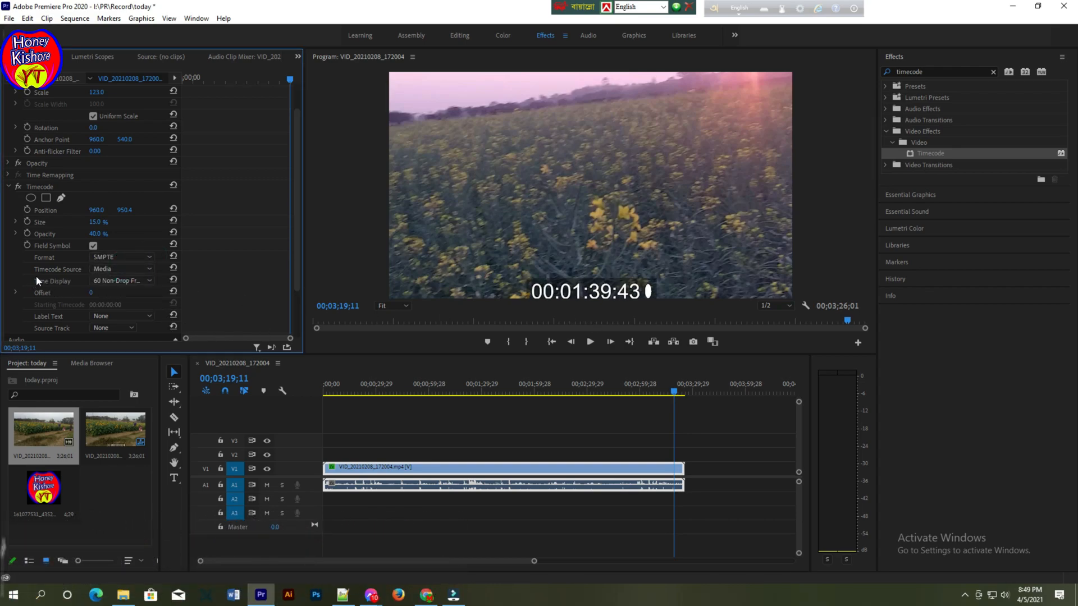
Try Clip as the timecode source, choose Generate instead, and set the time display to 60 Drop Frame
{"action": "left_click", "coordinate": [149, 270]}
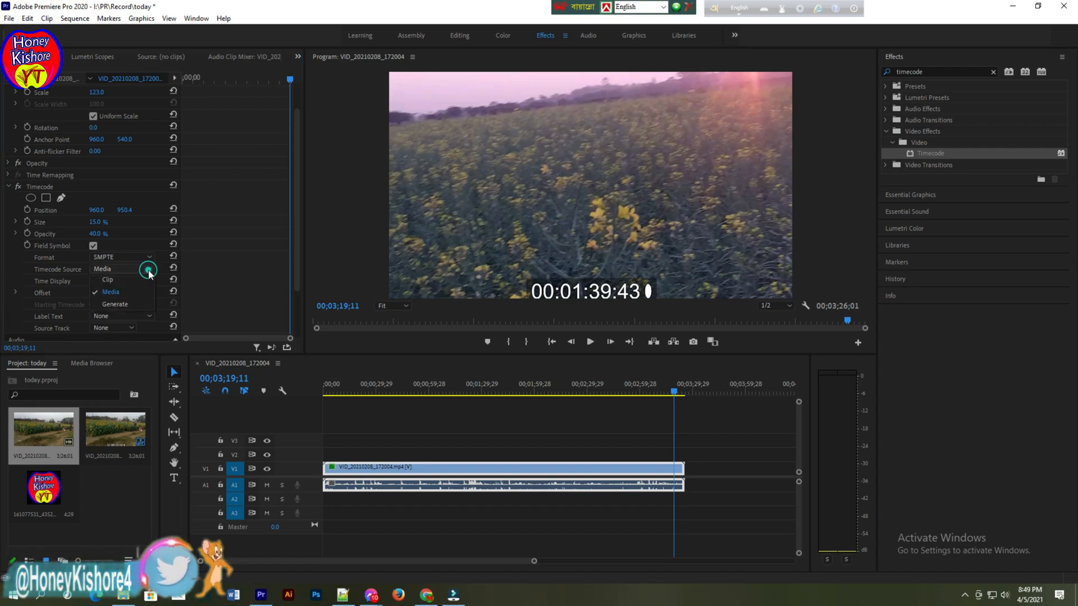
{"action": "left_click", "coordinate": [112, 279]}
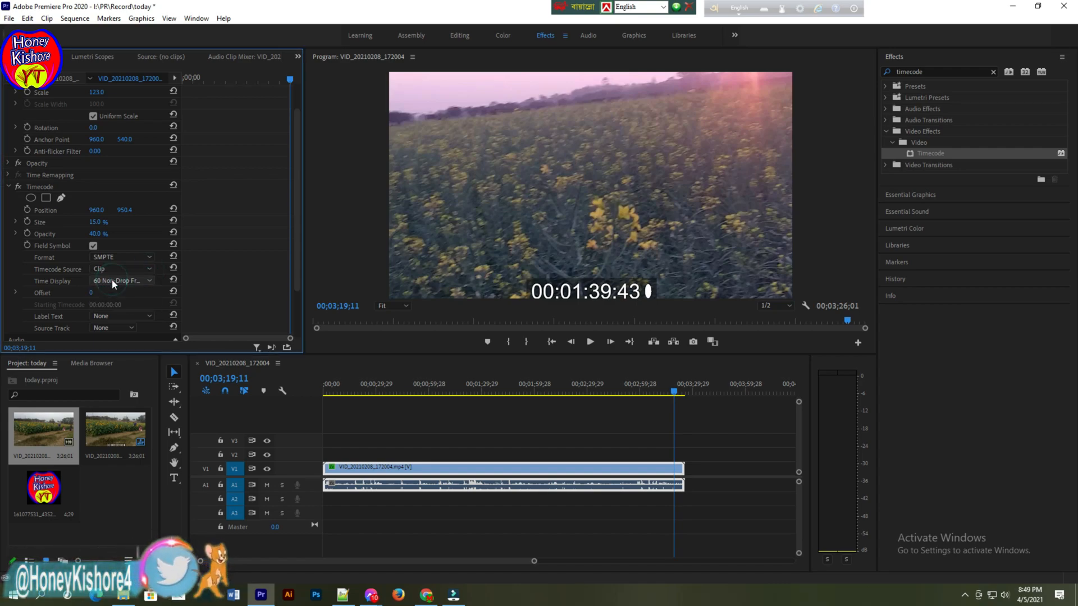
{"action": "left_click", "coordinate": [146, 268]}
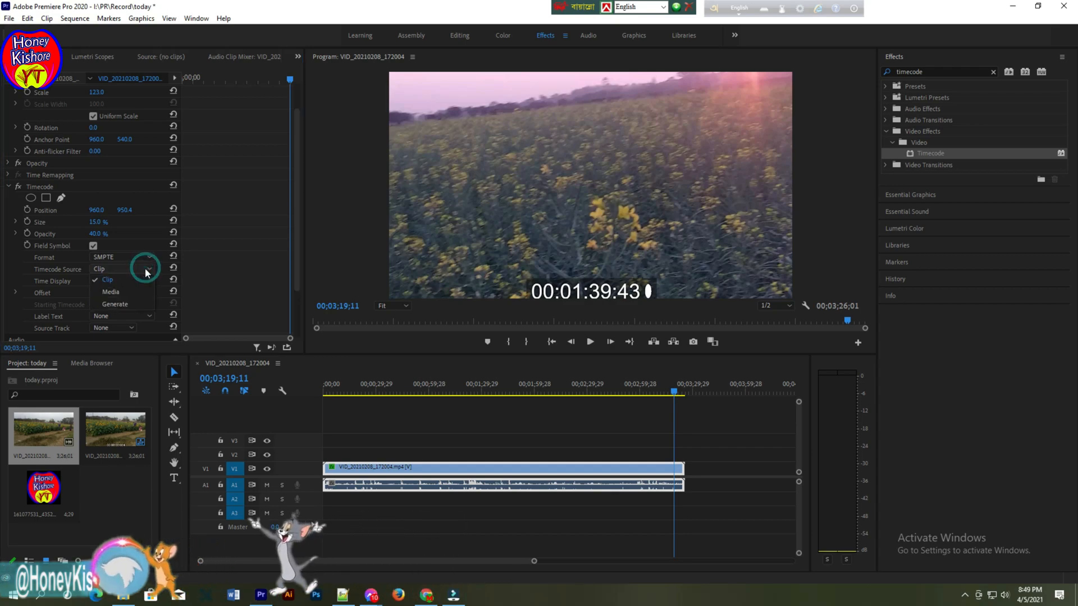
{"action": "left_click", "coordinate": [120, 304]}
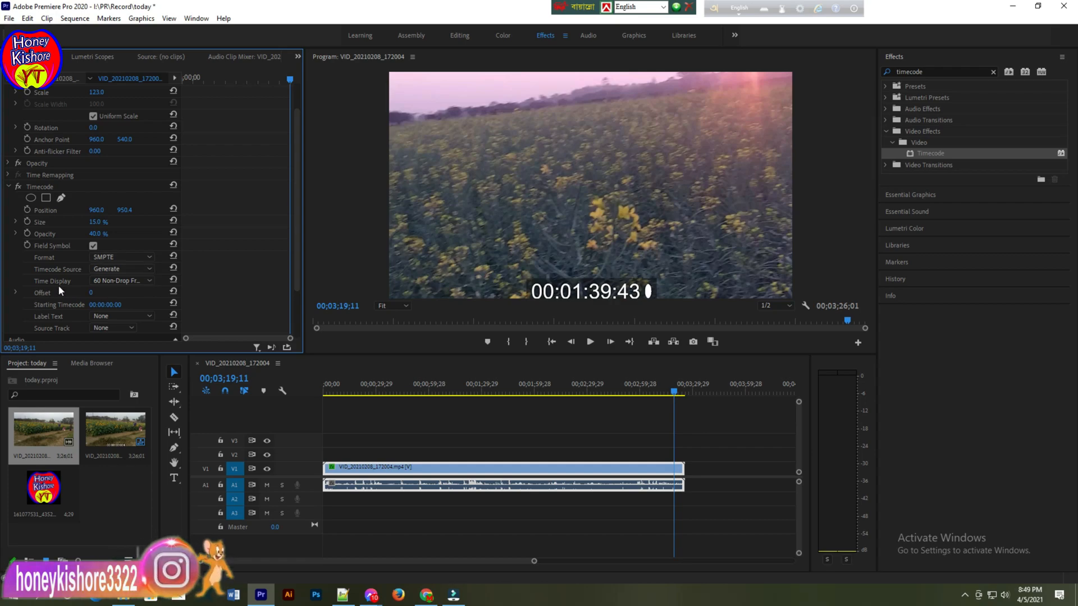
{"action": "left_click", "coordinate": [148, 281]}
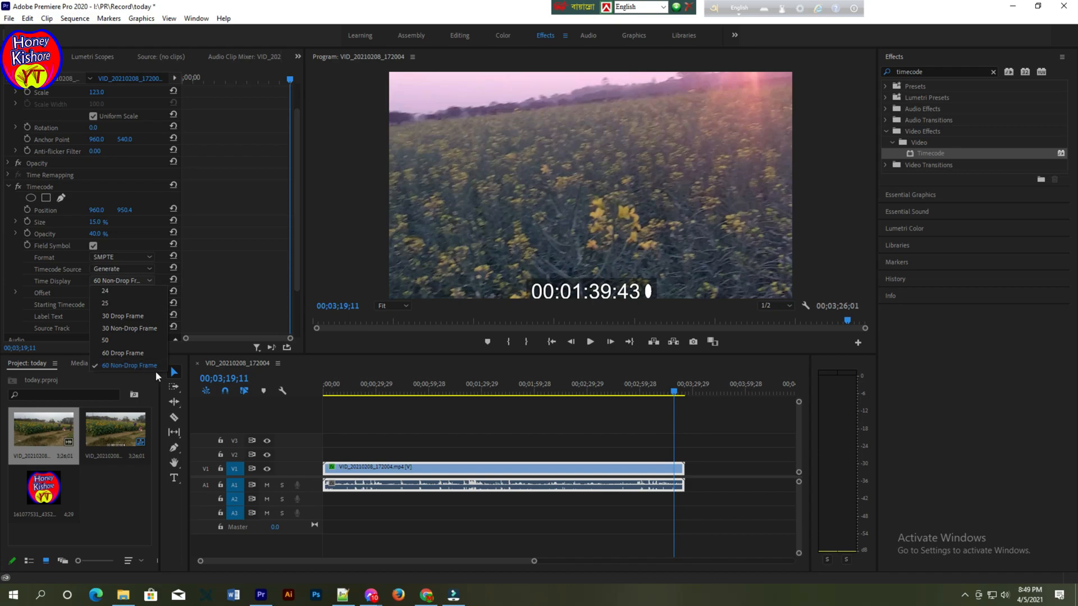
{"action": "left_click", "coordinate": [127, 354]}
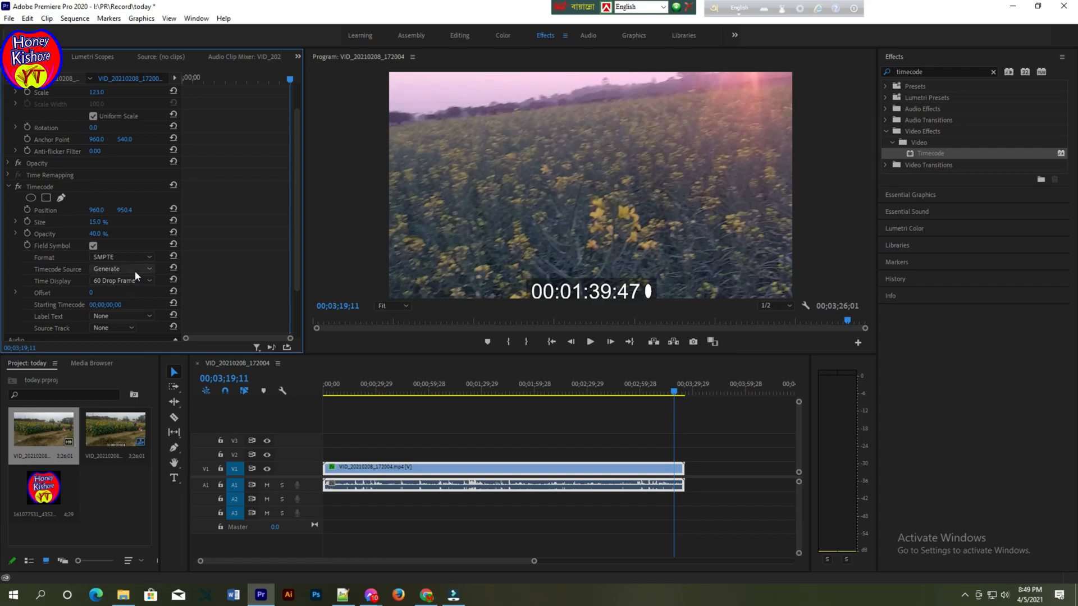
Try Camera 1, Camera 9 and Automatic as the timecode's label text and return it to None
{"action": "scroll", "coordinate": [129, 253], "scroll_direction": "down", "scroll_amount": 1}
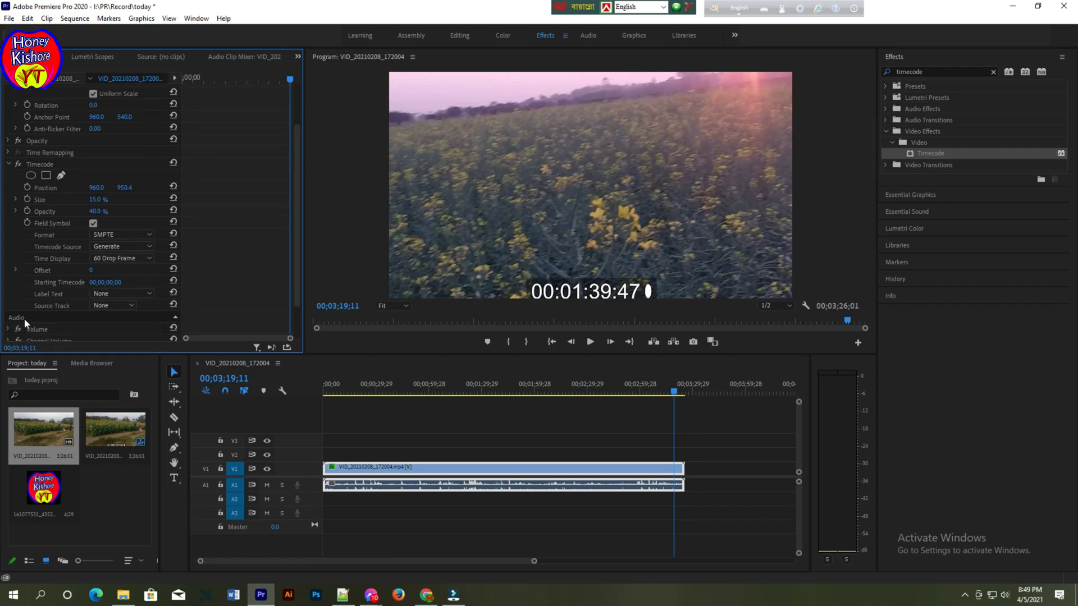
{"action": "left_click", "coordinate": [148, 292]}
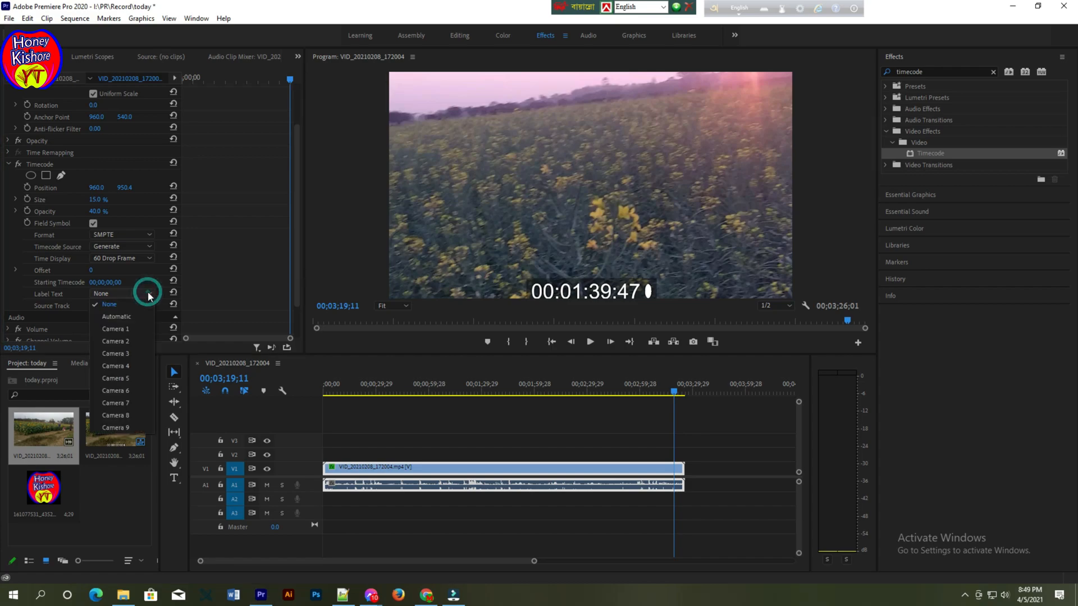
{"action": "left_click", "coordinate": [120, 330]}
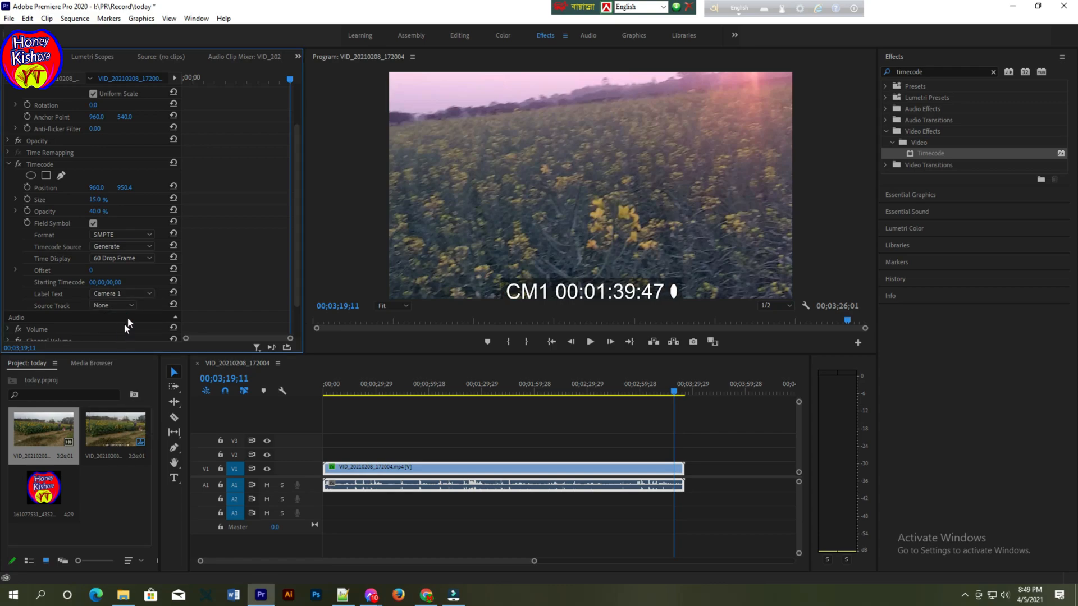
{"action": "left_click", "coordinate": [146, 294]}
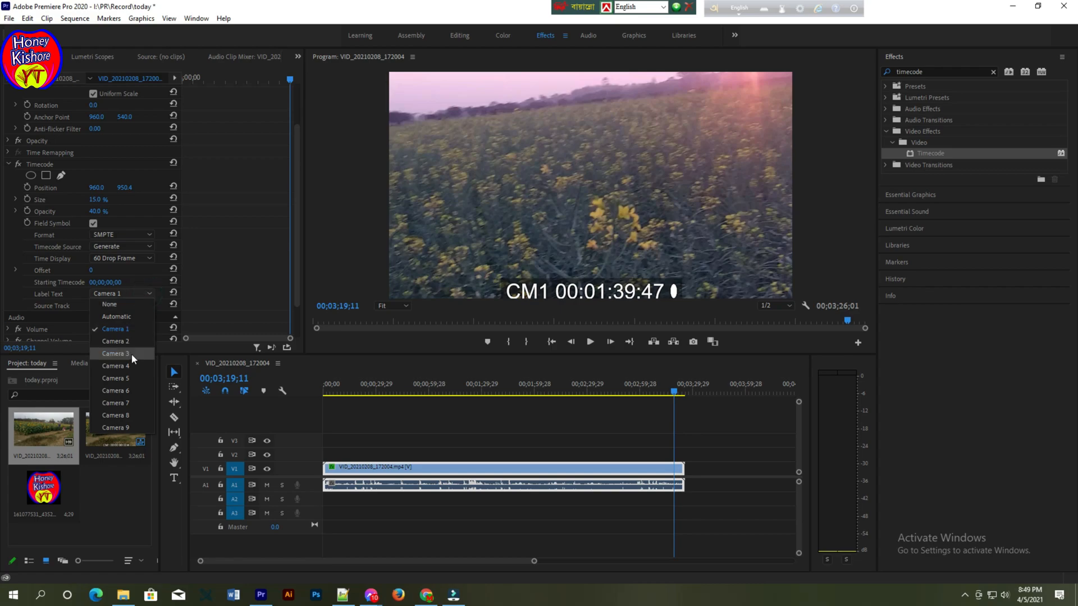
{"action": "left_click", "coordinate": [130, 427]}
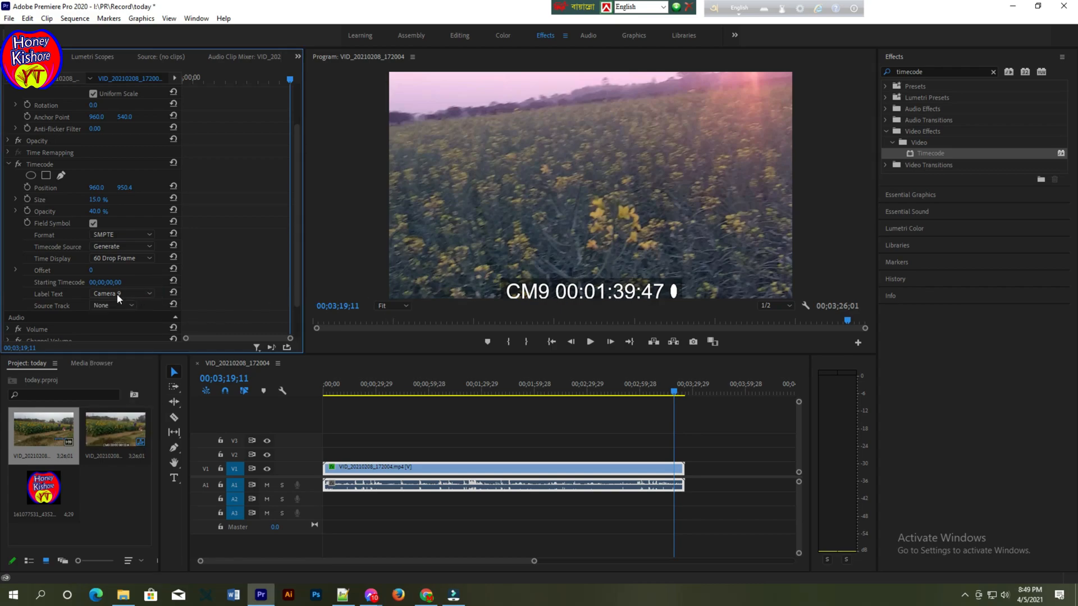
{"action": "left_click", "coordinate": [148, 293]}
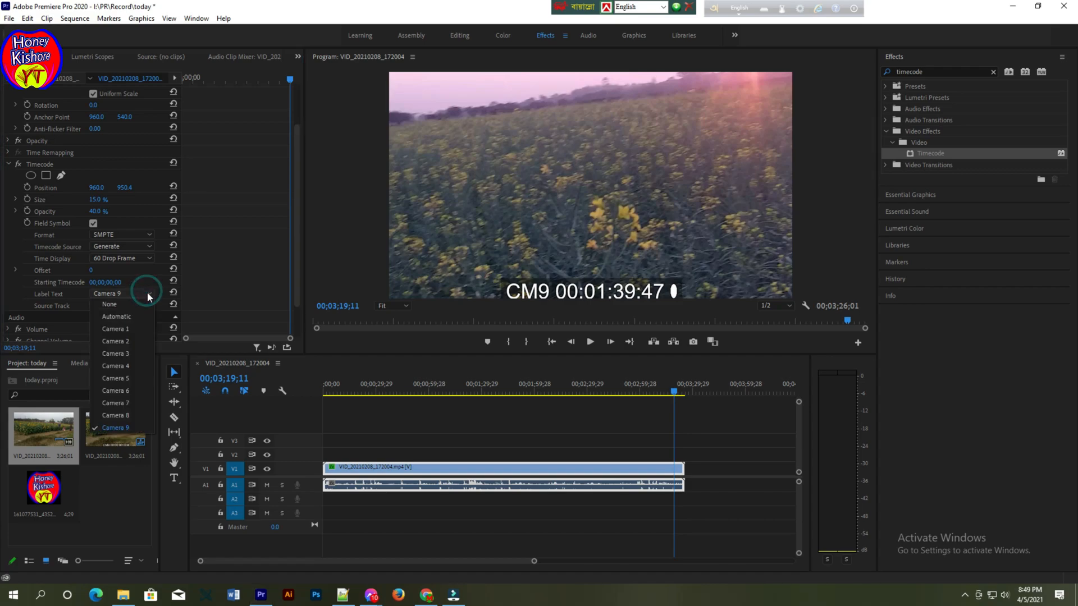
{"action": "left_click", "coordinate": [126, 318]}
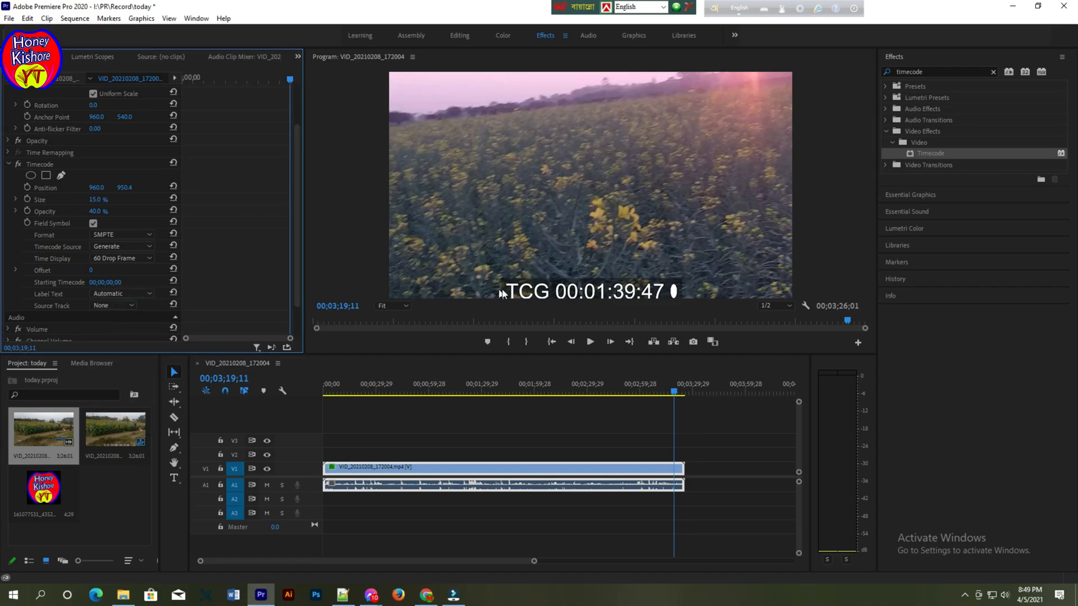
{"action": "left_click", "coordinate": [151, 294]}
{"action": "left_click", "coordinate": [119, 304]}
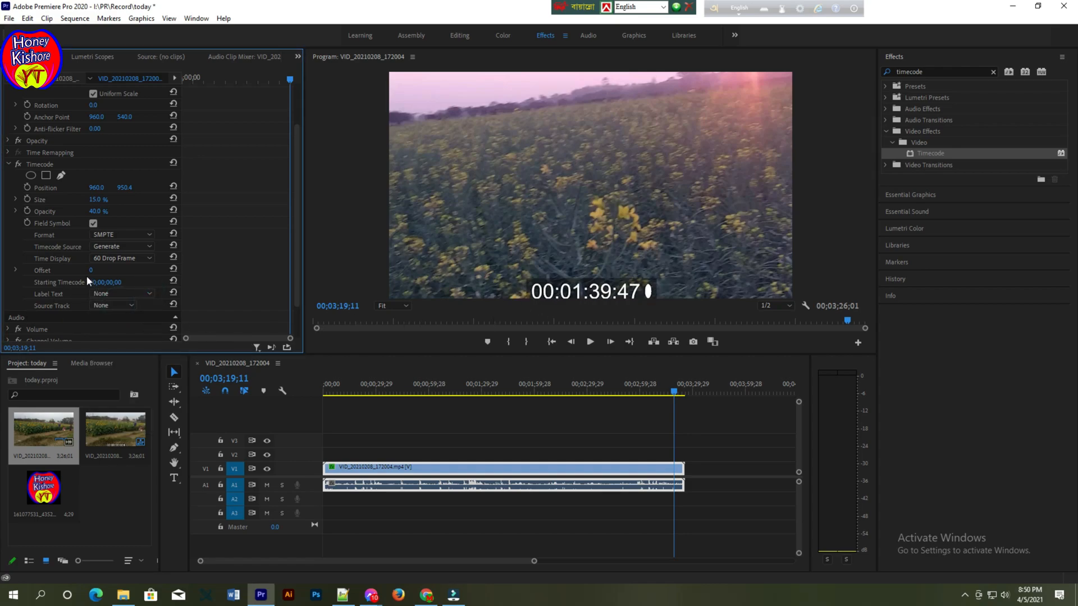
Try Video 1 and Video 3 as the timecode's source track and return it to None
{"action": "scroll", "coordinate": [101, 274], "scroll_direction": "down", "scroll_amount": 1}
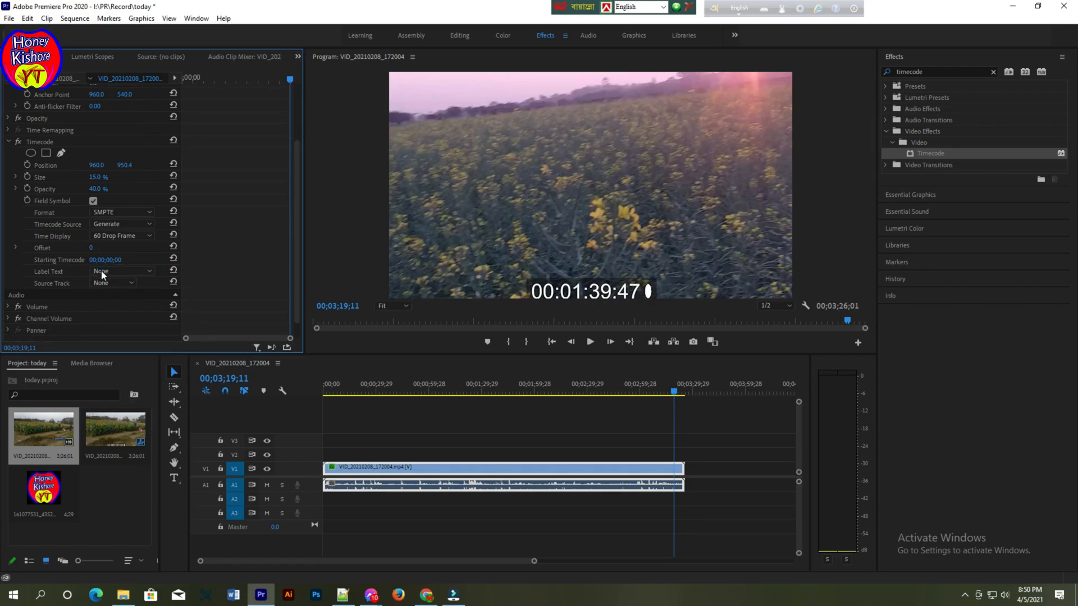
{"action": "left_click", "coordinate": [128, 283]}
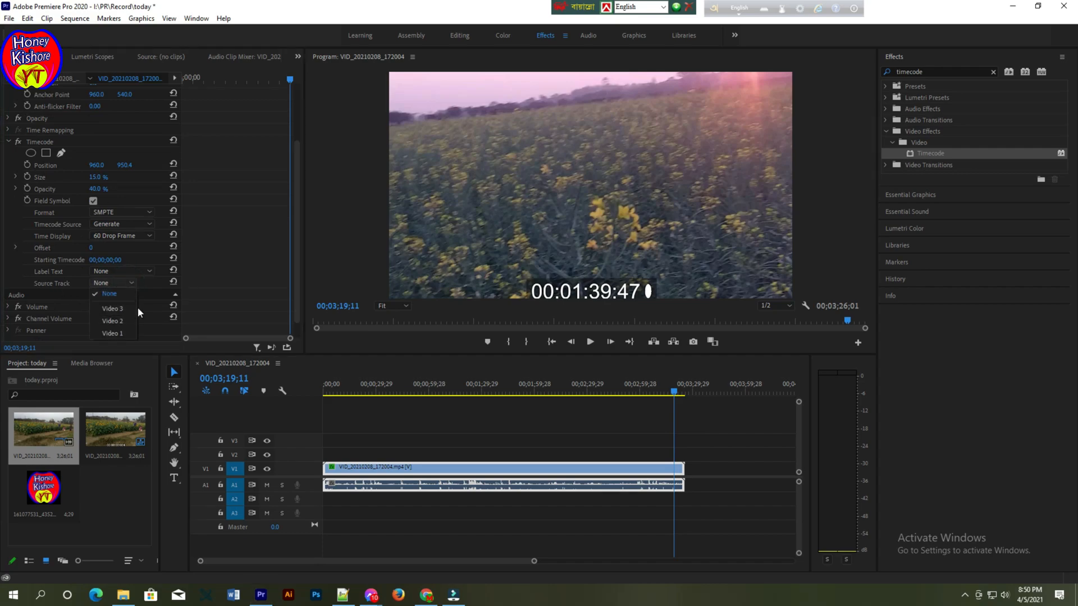
{"action": "left_click", "coordinate": [116, 332]}
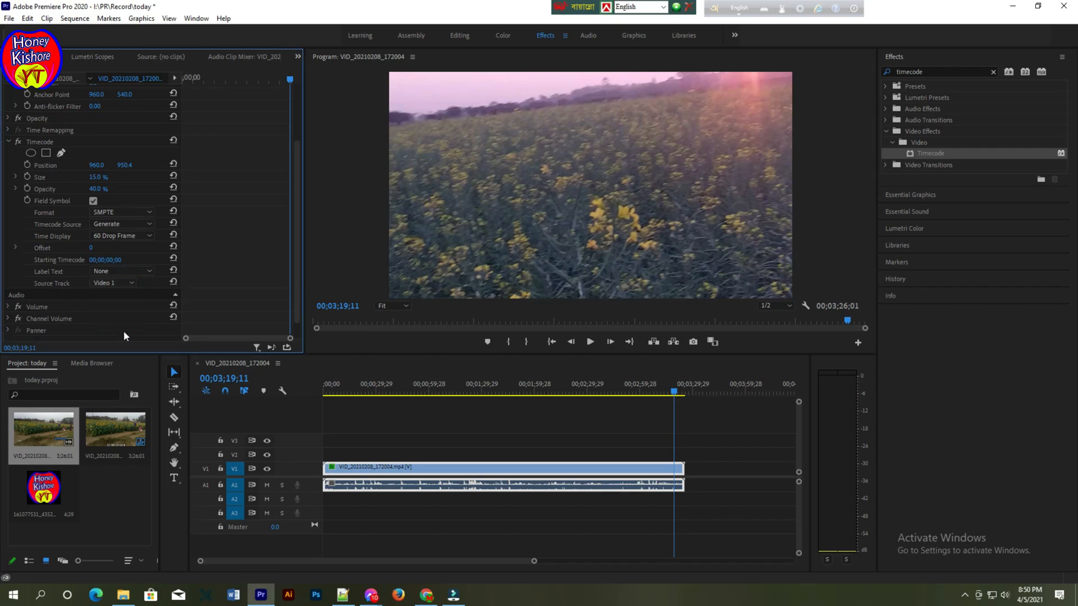
{"action": "scroll", "coordinate": [593, 233], "scroll_direction": "down", "scroll_amount": 10}
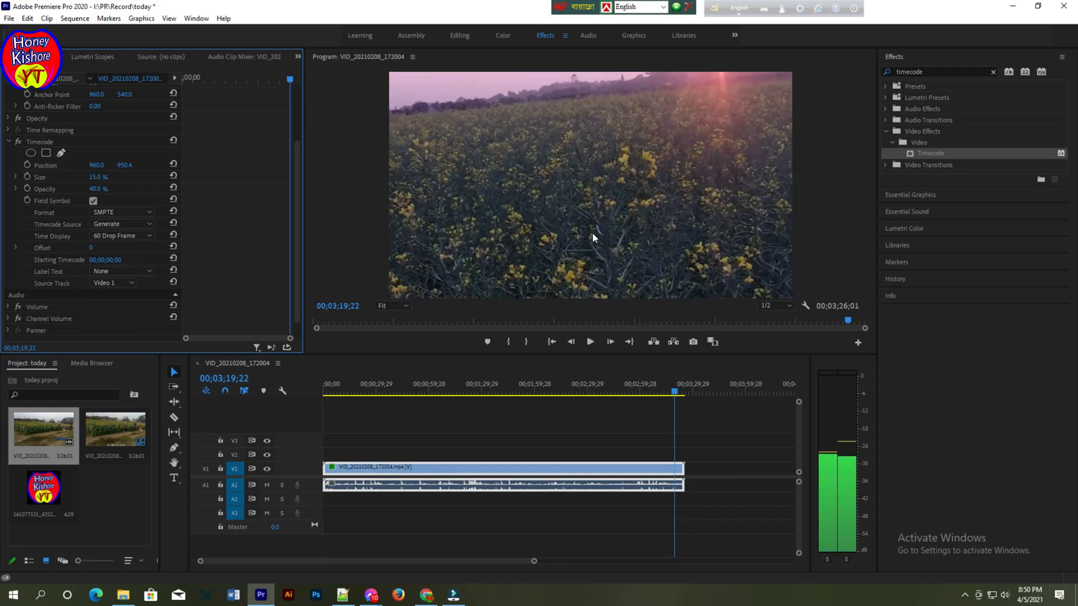
{"action": "scroll", "coordinate": [592, 234], "scroll_direction": "up", "scroll_amount": 6}
{"action": "scroll", "coordinate": [592, 232], "scroll_direction": "down", "scroll_amount": 6}
{"action": "left_click", "coordinate": [132, 283]}
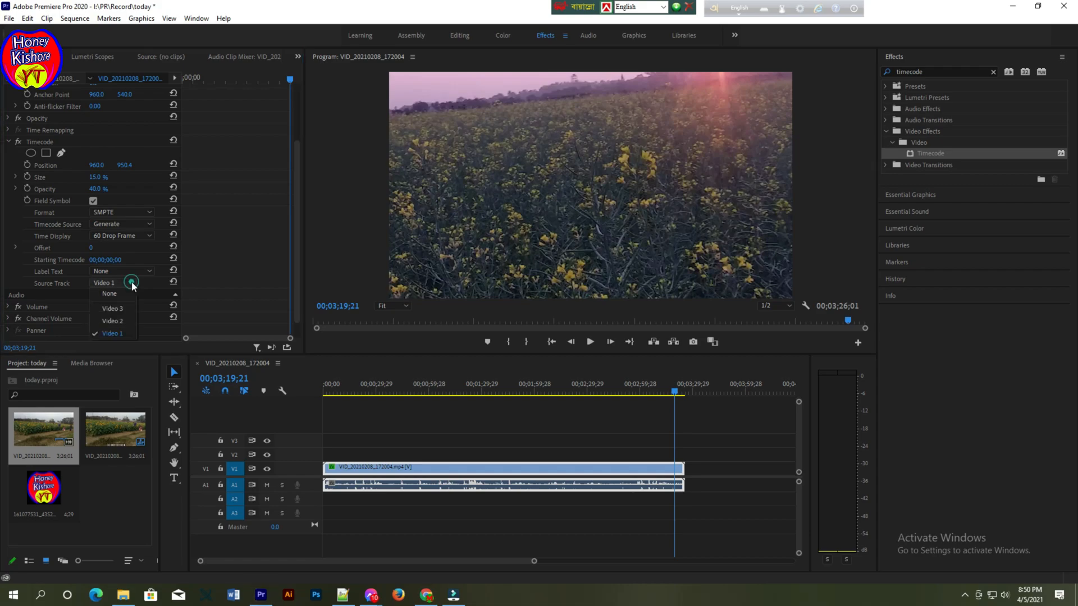
{"action": "left_click", "coordinate": [119, 307]}
{"action": "left_click", "coordinate": [128, 282]}
{"action": "left_click", "coordinate": [110, 295]}
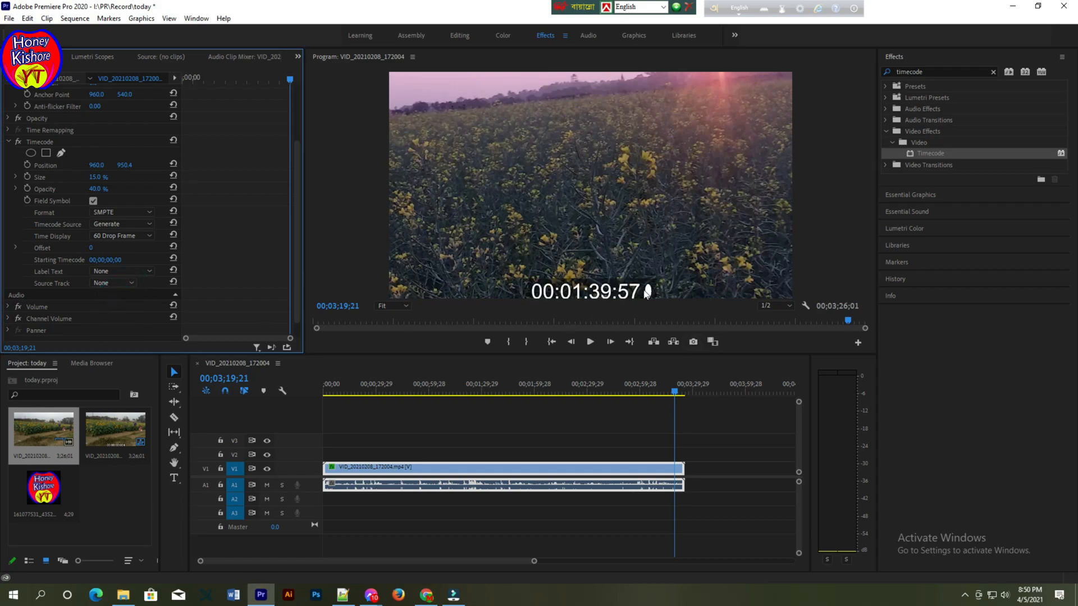
Set the timecode source to Clip and play a short stretch near the end of the sequence to preview the overlay
{"action": "left_click", "coordinate": [121, 225]}
{"action": "left_click", "coordinate": [107, 232]}
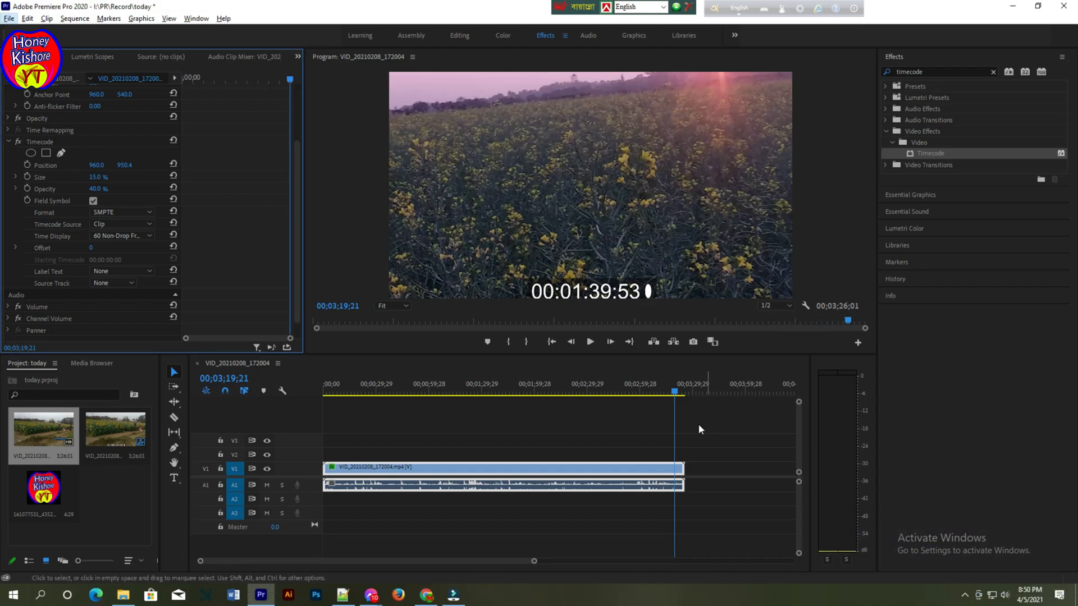
{"action": "left_click_drag", "start_coordinate": [677, 396], "coordinate": [656, 399]}
{"action": "left_click", "coordinate": [590, 342]}
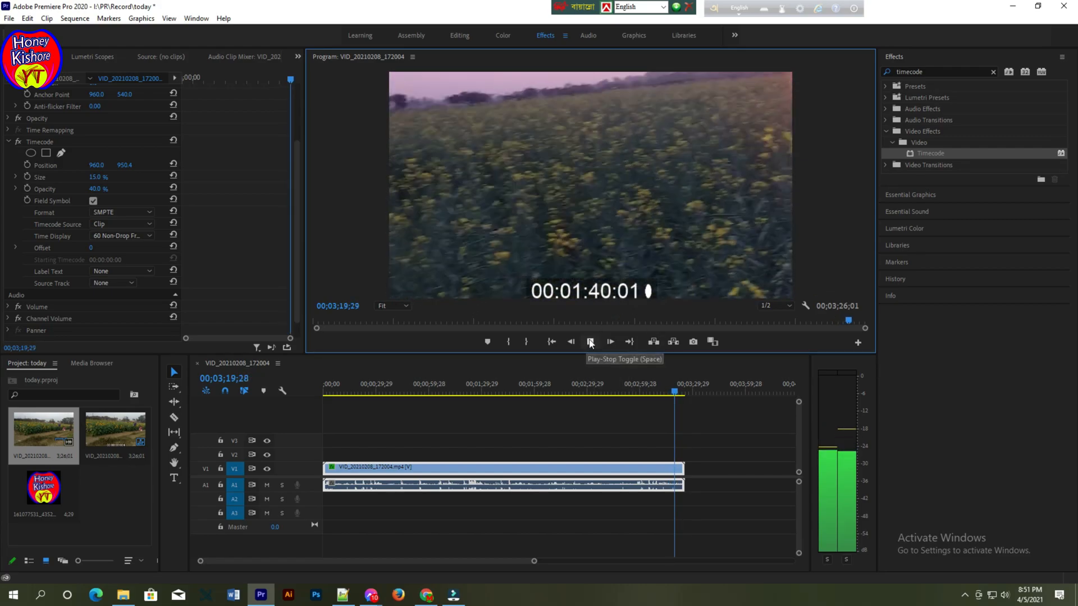
{"action": "left_click", "coordinate": [591, 343]}
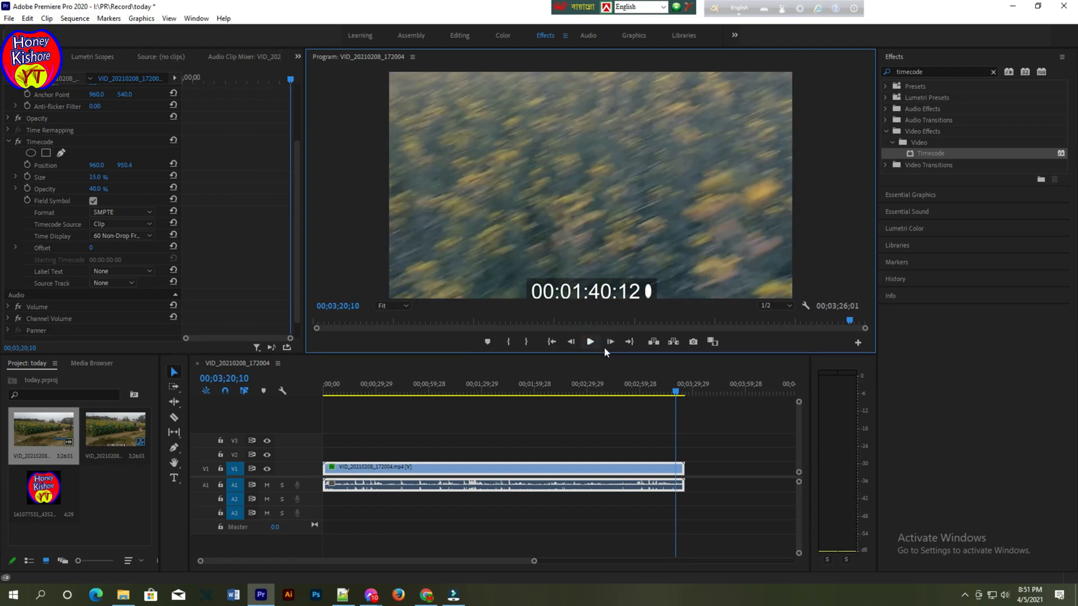